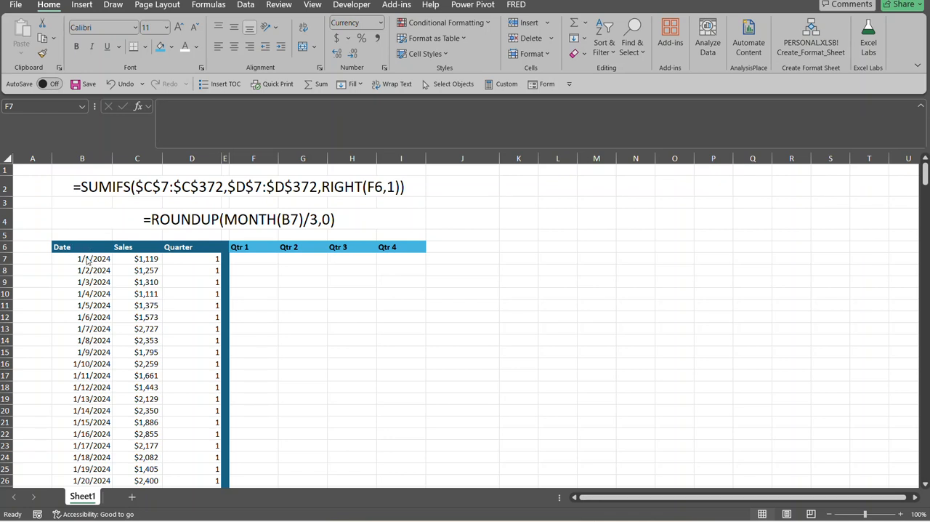
Examine the Date column from its first to its last row, the first Sales entry and the cell under Qtr 1
left_click(87, 258)
left_click(86, 257)
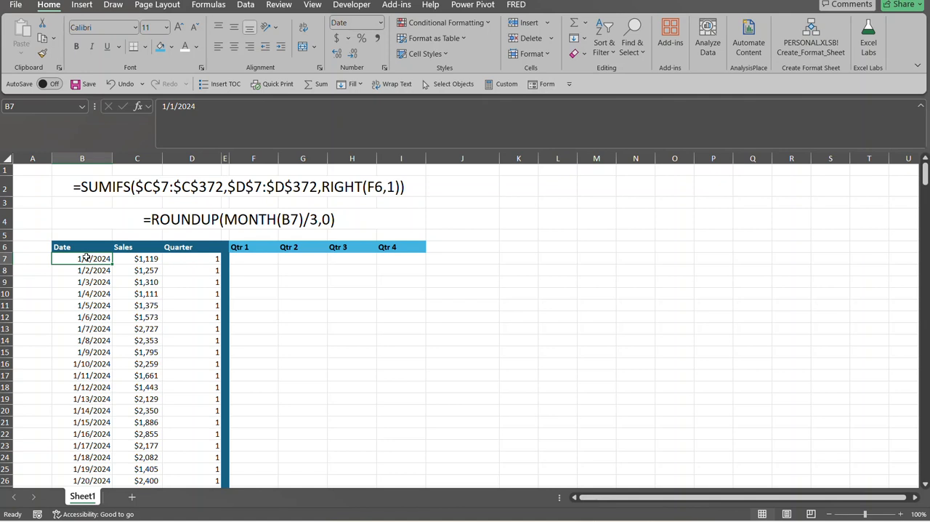
key("ctrl+Down")
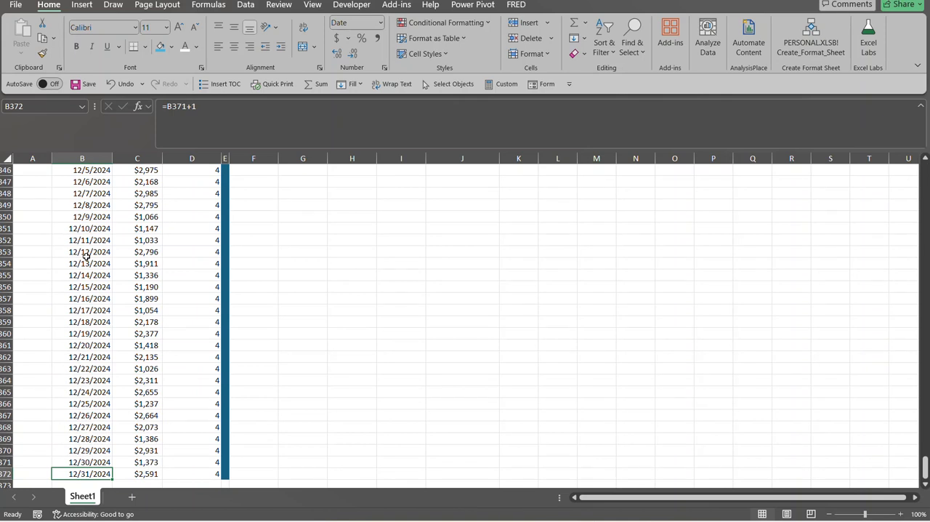
key("ctrl+Up")
key("Right")
key("Down")
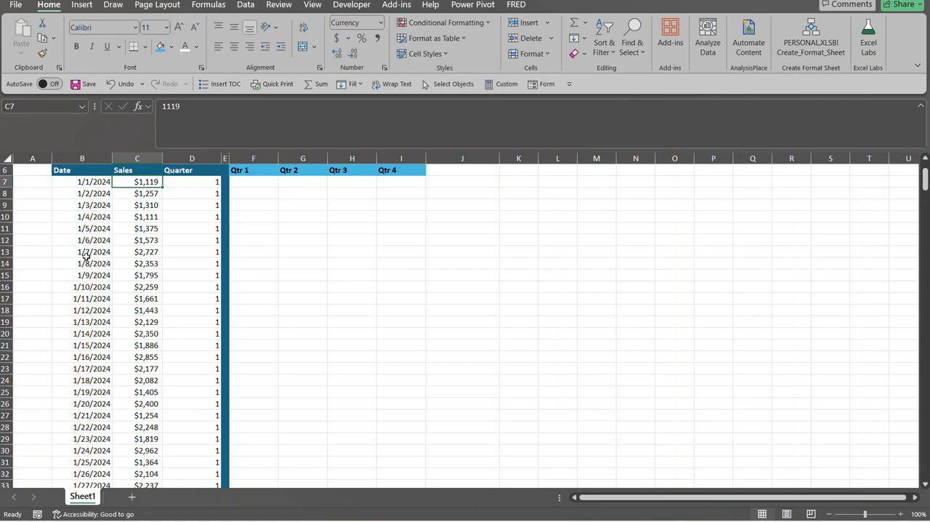
key("Up")
key("Up")
key("Up")
key("Up")
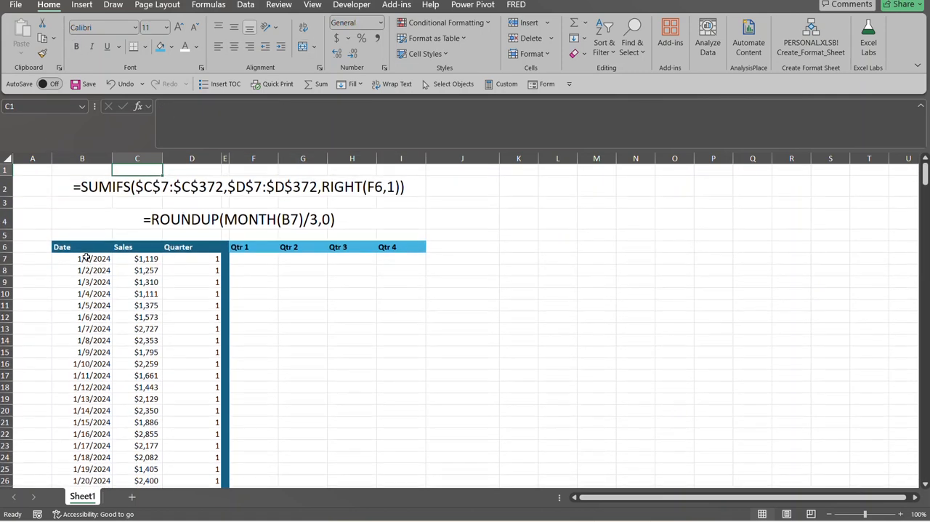
key("Down")
key("Down")
key("Down")
key("Down")
key("Right")
key("Right")
key("Right")
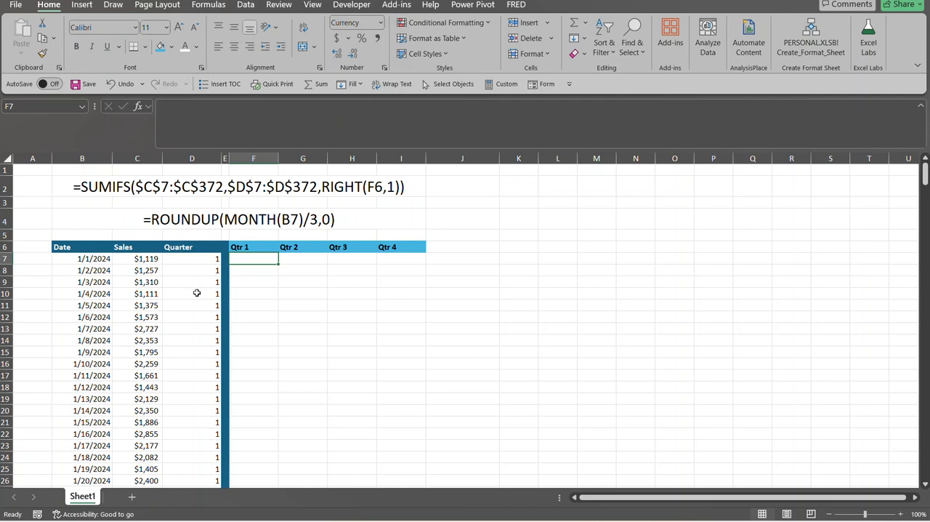
Compare the first date in B7 with the ROUNDUP quarter formula in D7
left_click(94, 258)
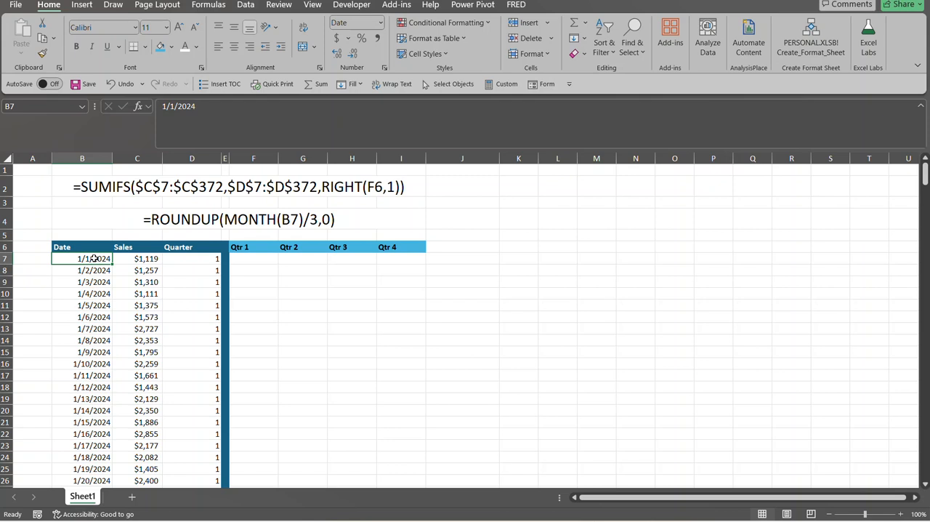
left_click(201, 255)
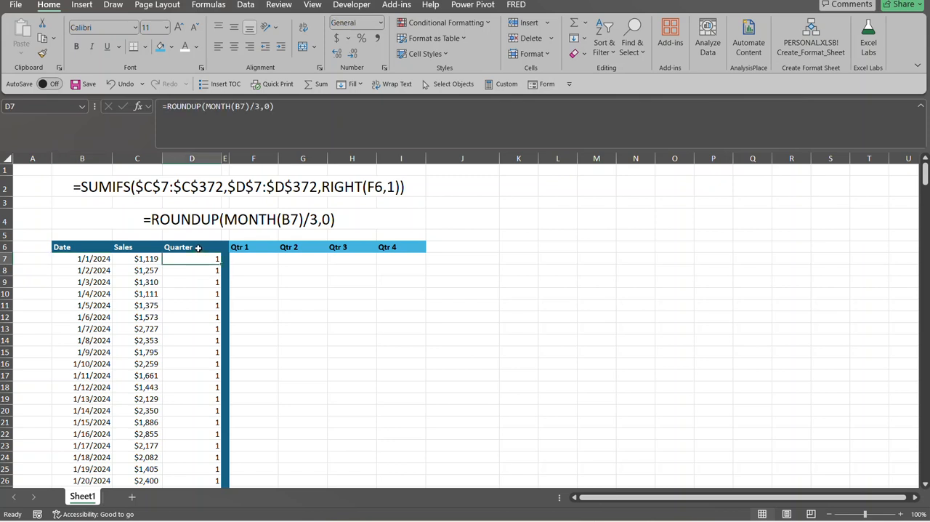
left_click(196, 248)
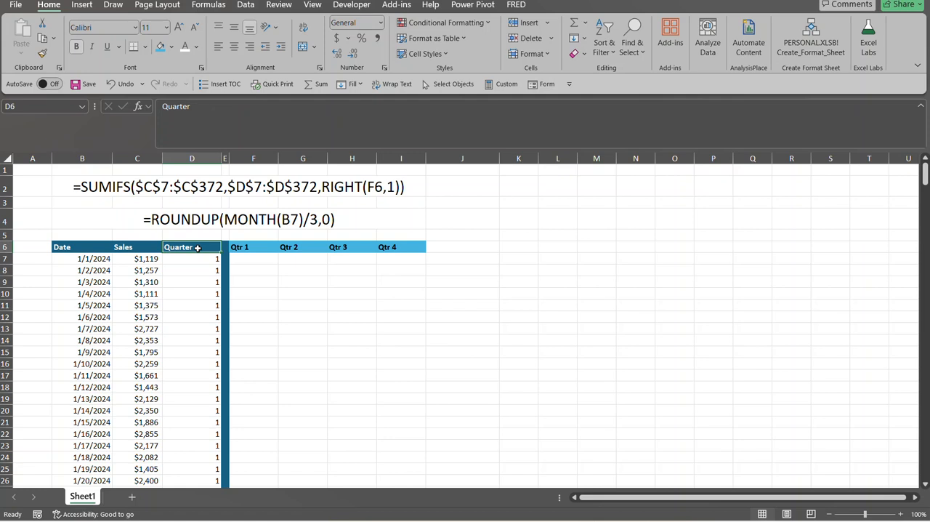
left_click(204, 264)
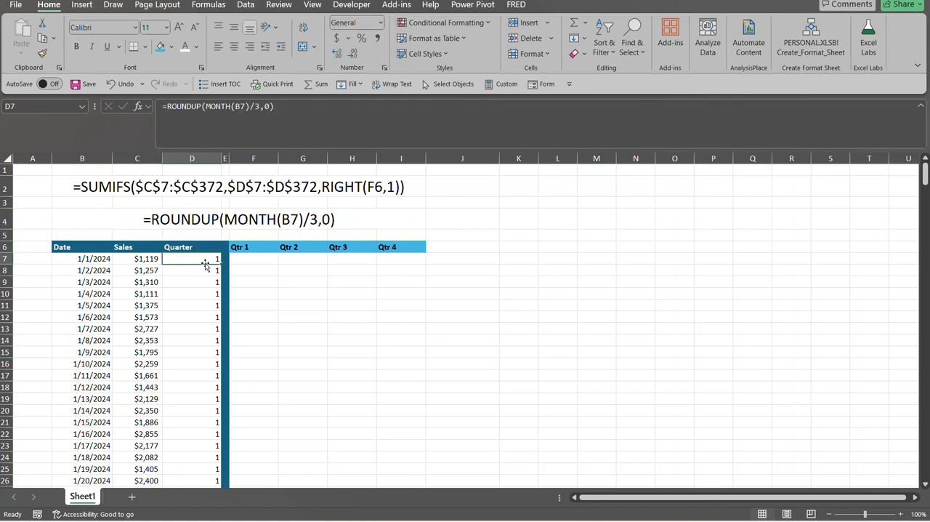
left_click(98, 258)
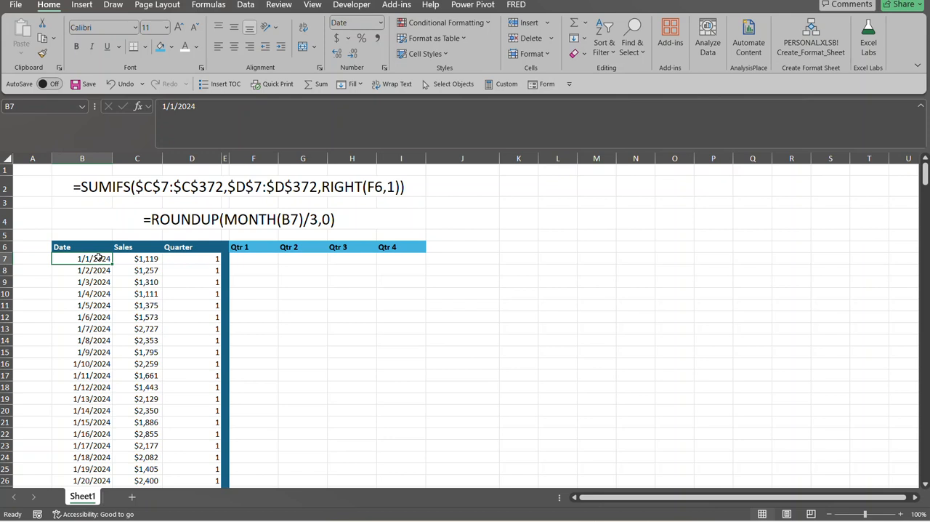
left_click(211, 261)
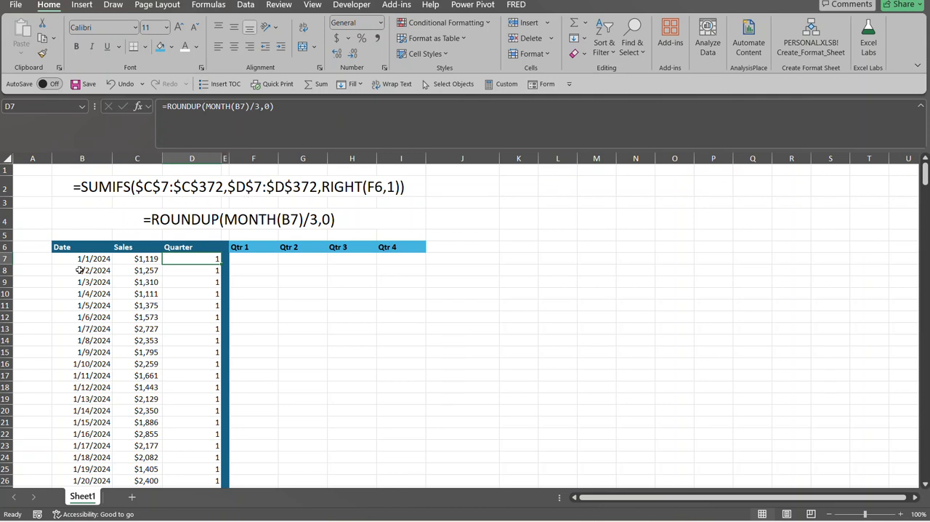
left_click(96, 258)
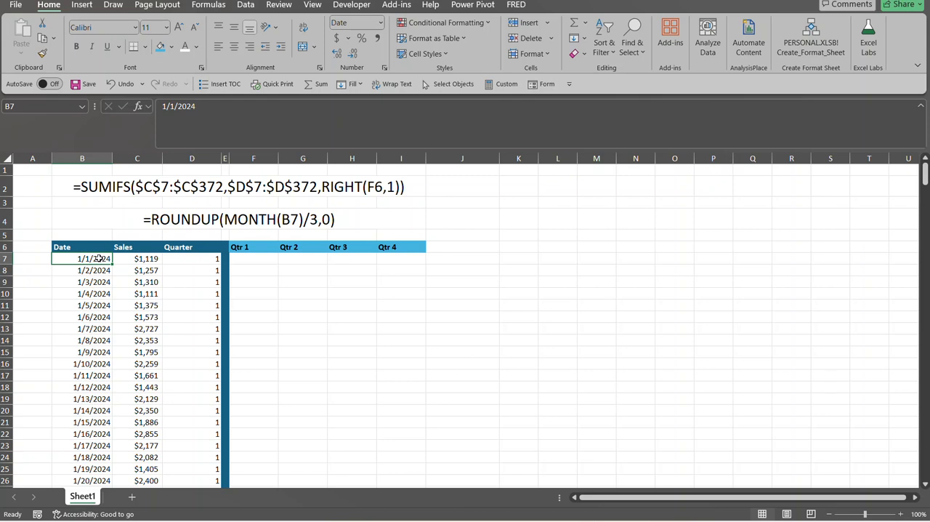
Evaluate the MONTH(B7) part of the quarter formula in D7, and leave the formula as it was
left_click(182, 259)
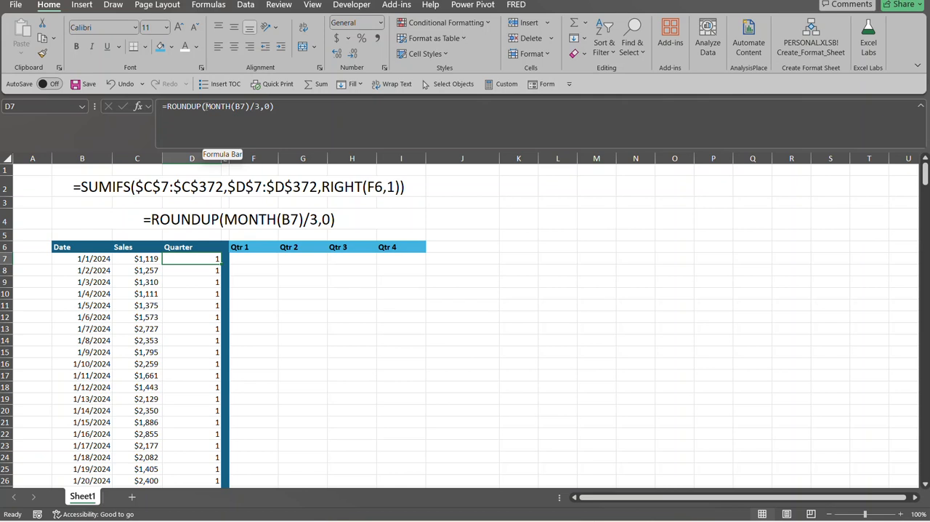
left_click(206, 106)
left_click_drag(206, 106, 251, 106)
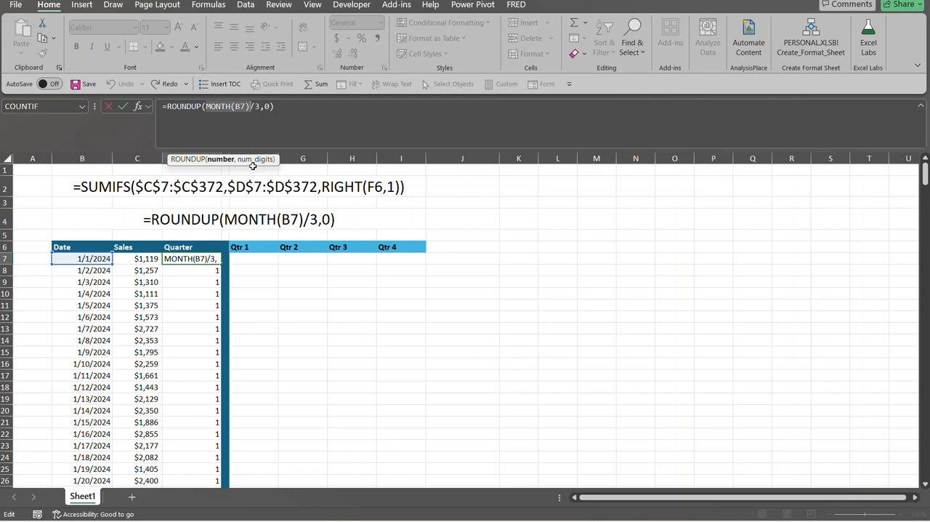
key("F9")
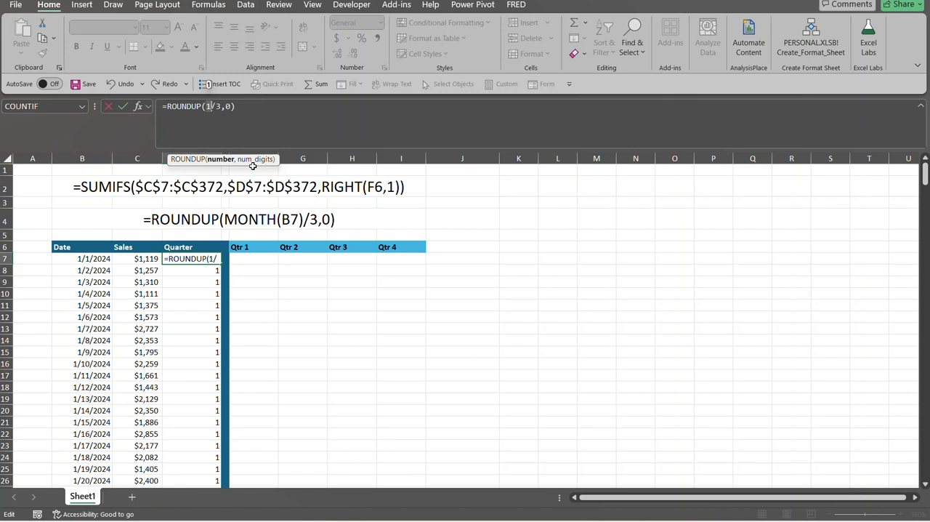
key("Escape")
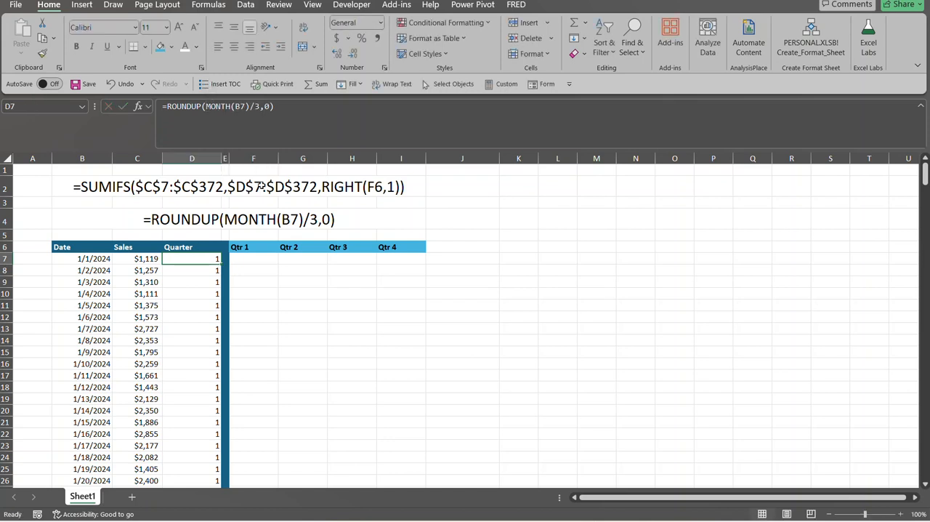
Inspect the MONTH(B7)/3 part of the quarter formula in D7 without changing it
left_click(255, 271)
left_click(193, 260)
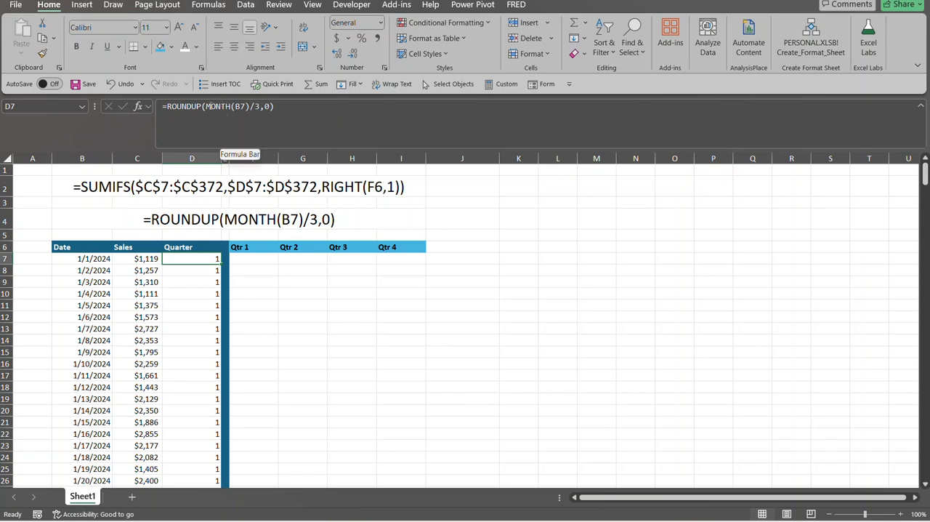
left_click_drag(206, 106, 261, 100)
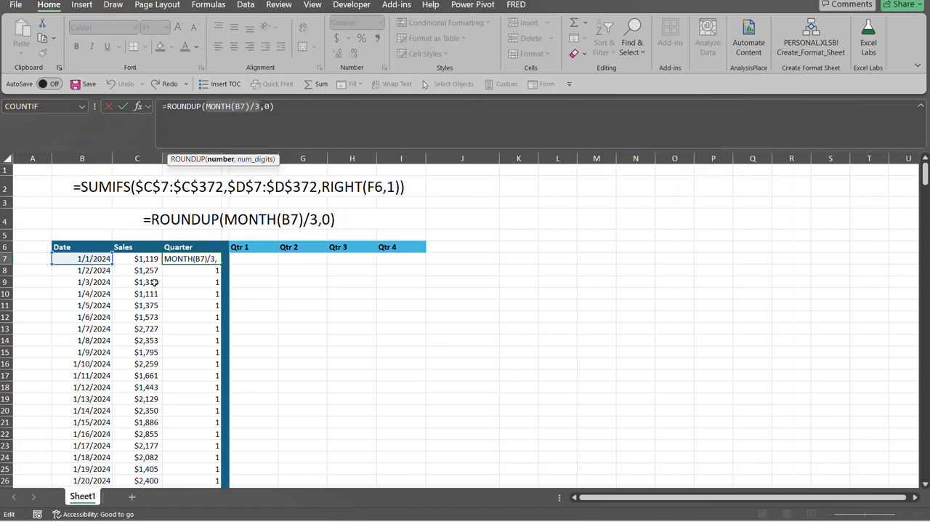
key("Escape")
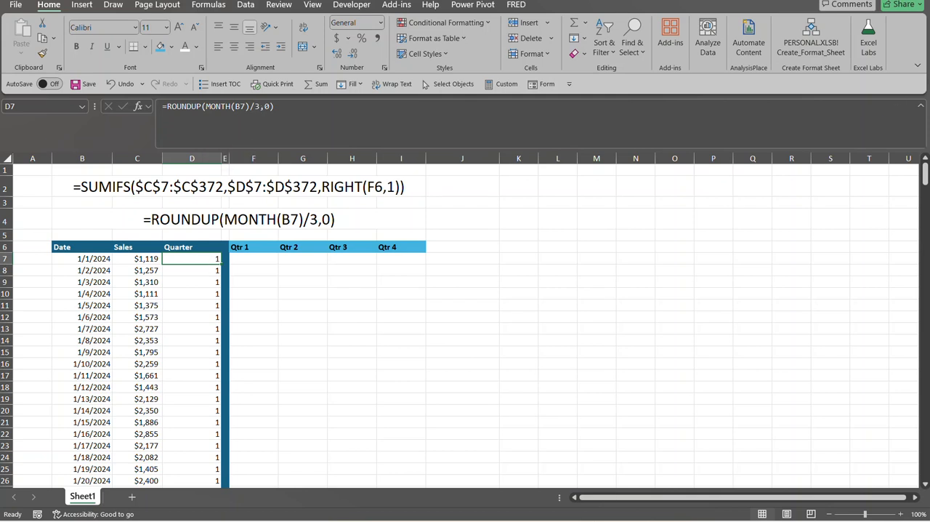
Inspect the MONTH(B180) and division by 3 parts of the quarter formula for 6/22/2024 in D180
left_click_drag(925, 173, 925, 320)
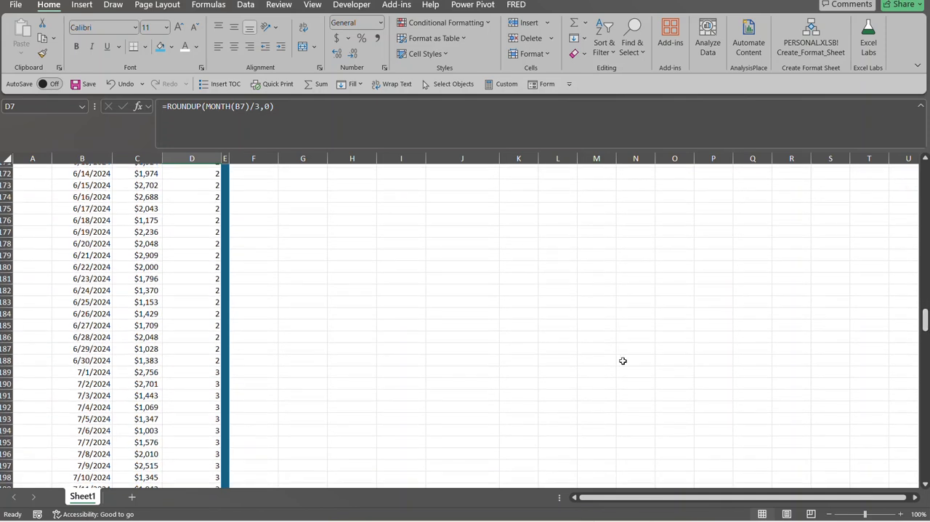
left_click(138, 263)
left_click(194, 268)
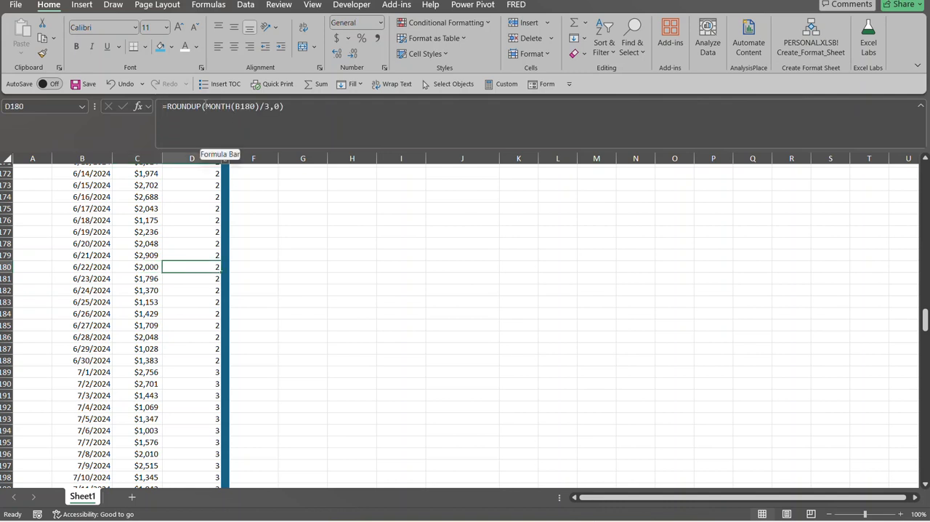
left_click(205, 107)
left_click_drag(206, 107, 226, 106)
key("shift+Right")
key("shift+Right")
key("shift+Right")
key("shift+Right")
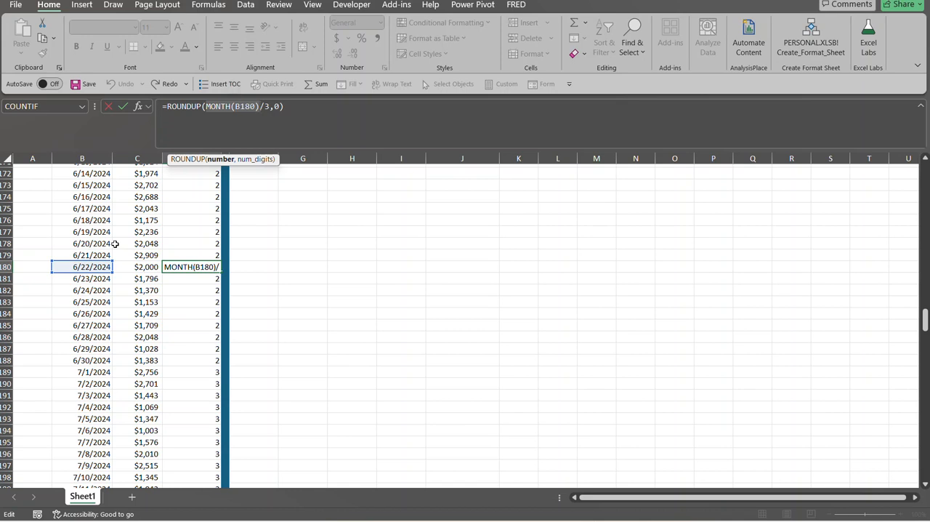
key("Right")
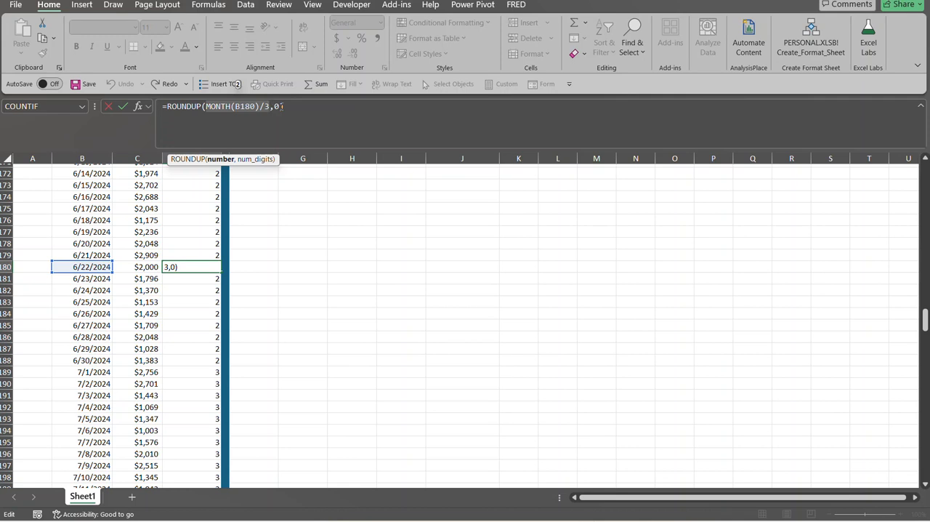
key("ctrl+Return")
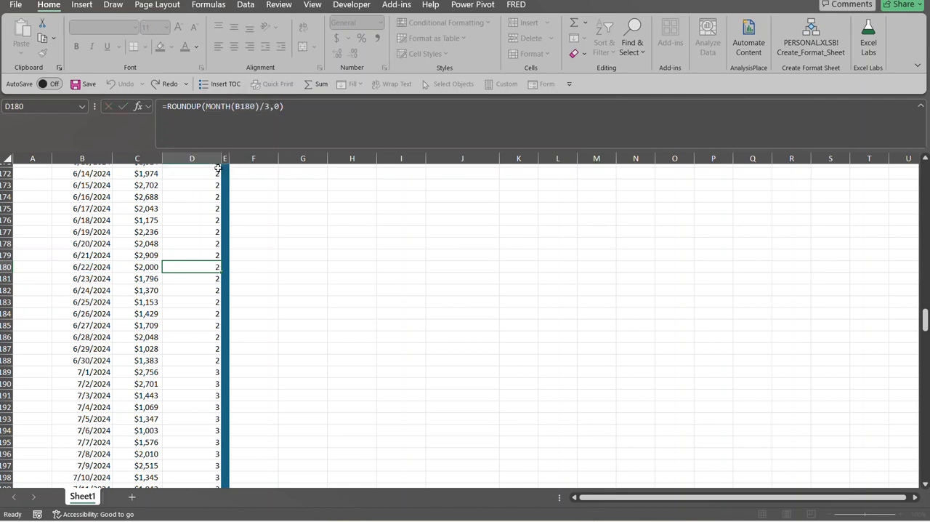
Start a SUMIFS formula in F7, the cell under the Qtr 1 heading
left_click(92, 233)
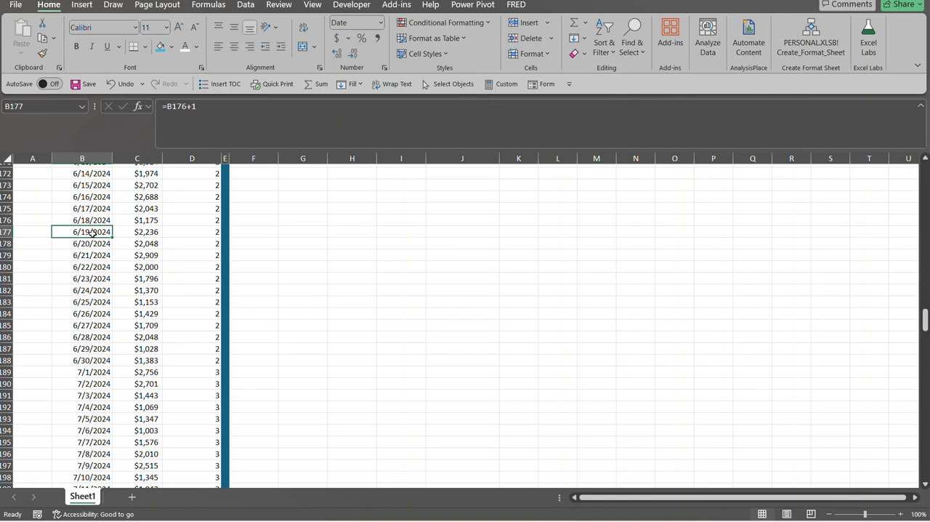
key("ctrl+Up")
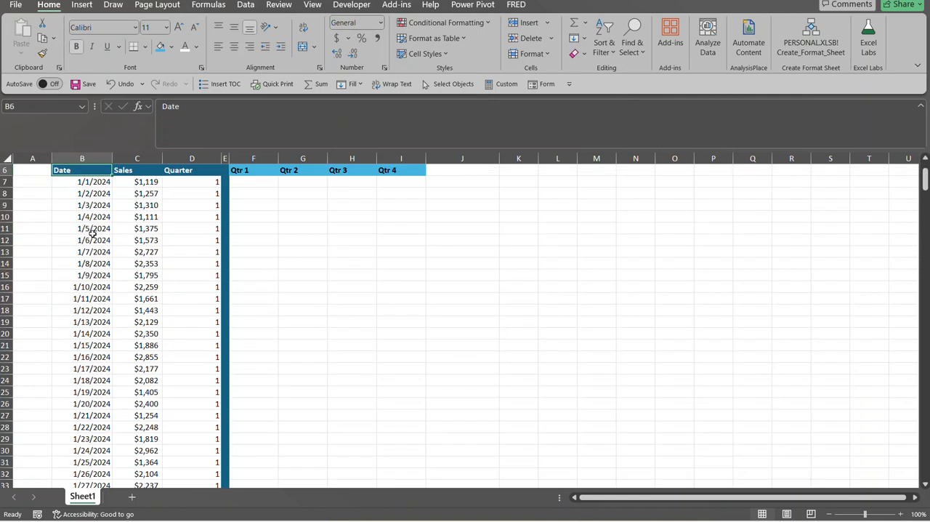
left_click(215, 181)
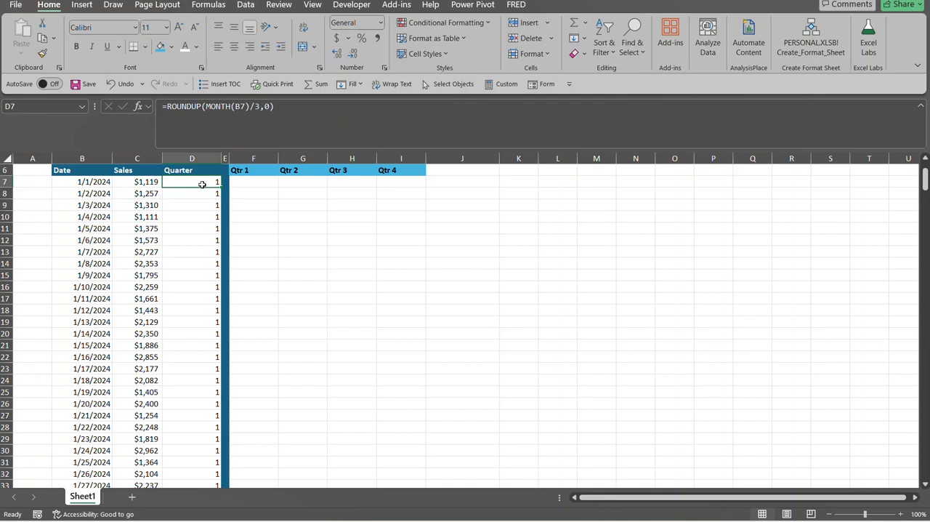
left_click(240, 183)
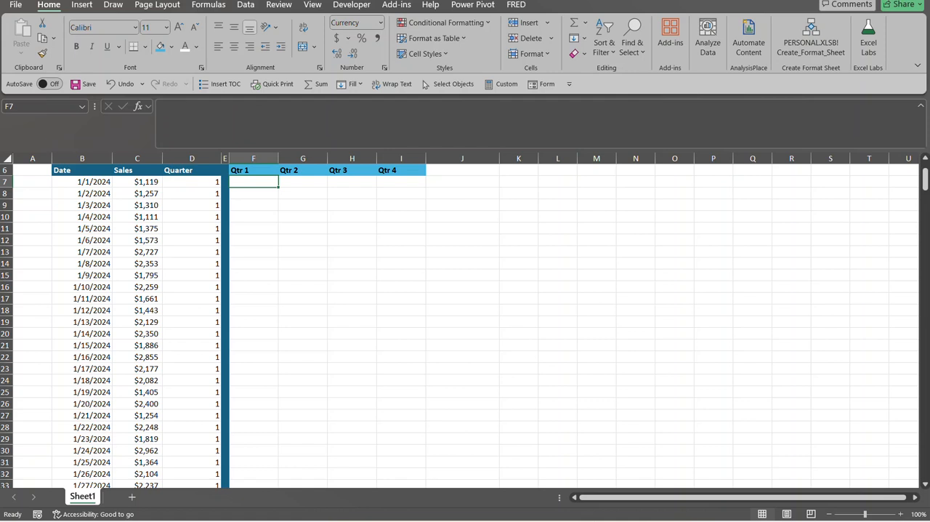
left_click_drag(925, 182, 925, 170)
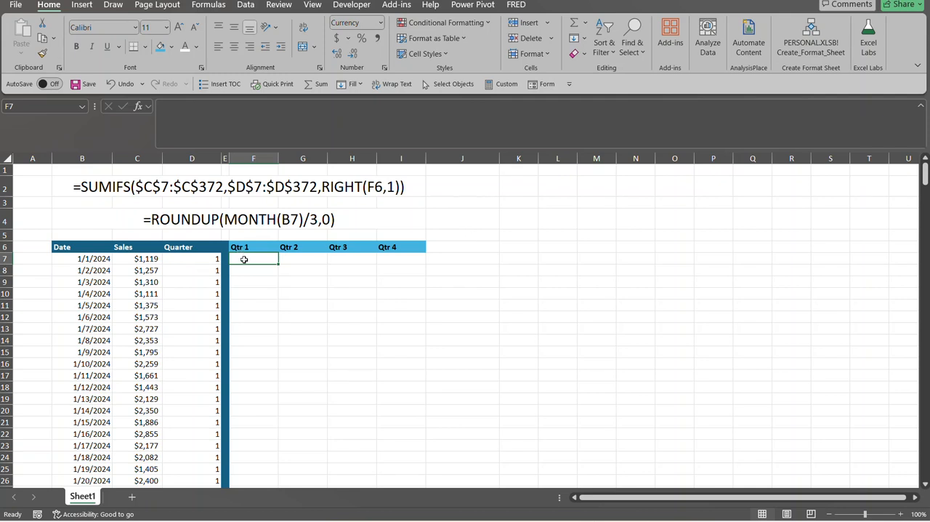
type("=")
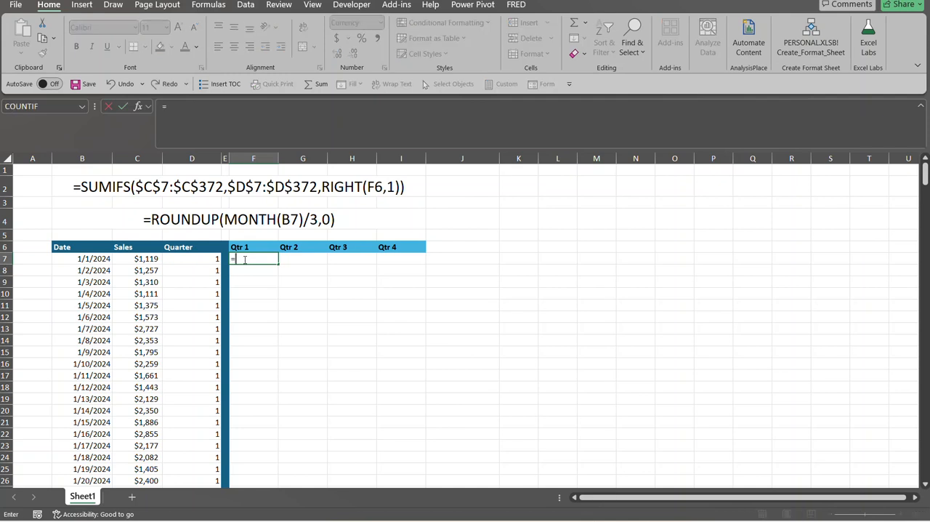
type("sumif")
type("s")
key("Tab")
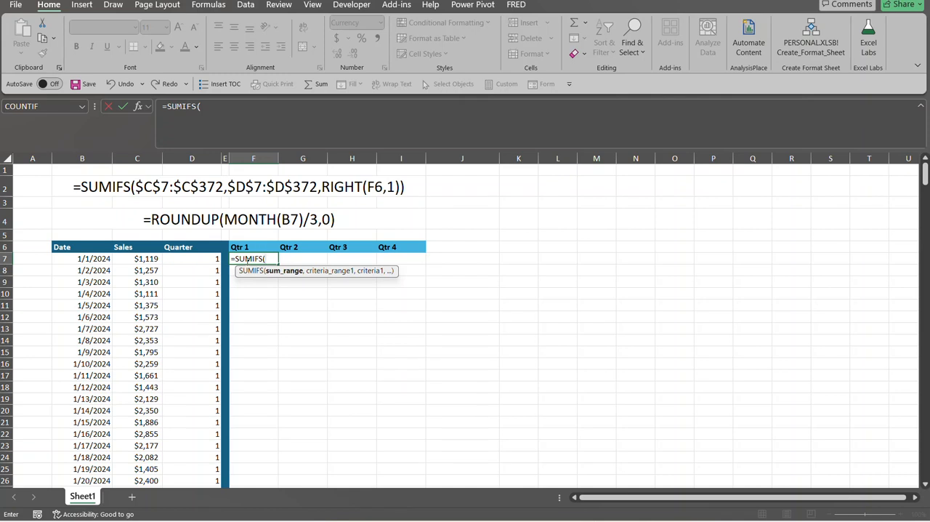
Set the SUMIFS sum range to all Sales values as the absolute reference $C$7:$C$372
left_click(138, 258)
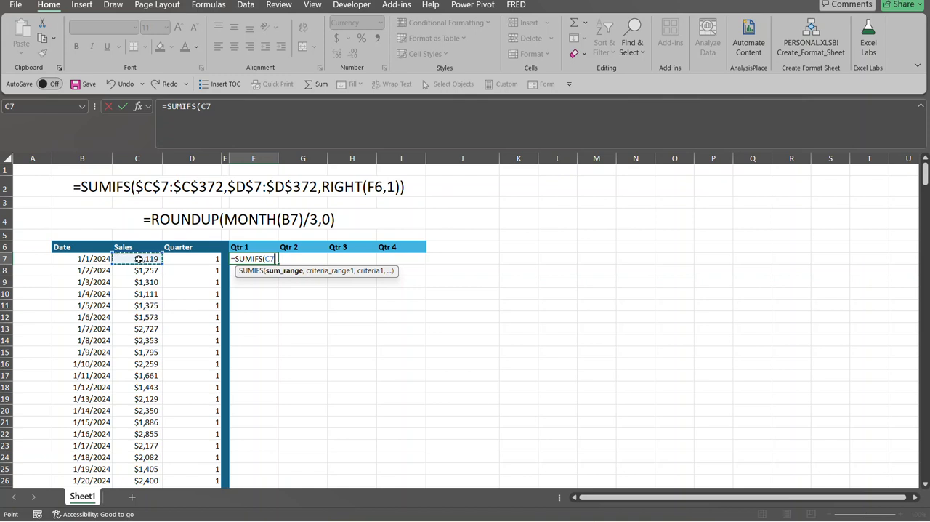
key("ctrl+shift+Down")
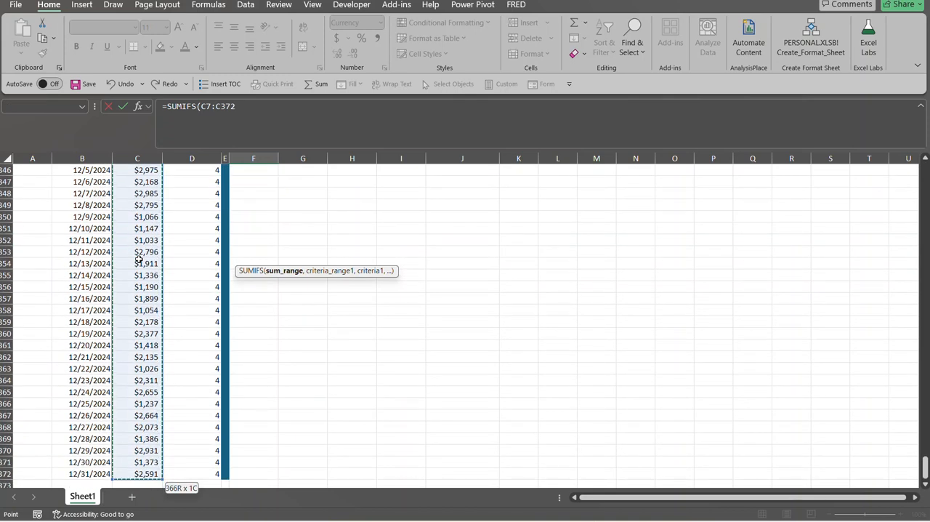
key("ctrl+BackSpace")
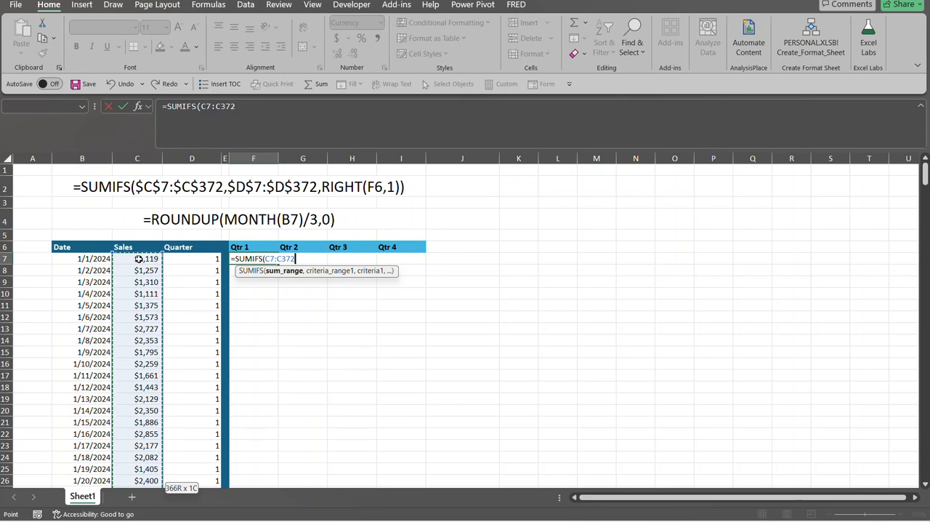
key("F4")
type(",")
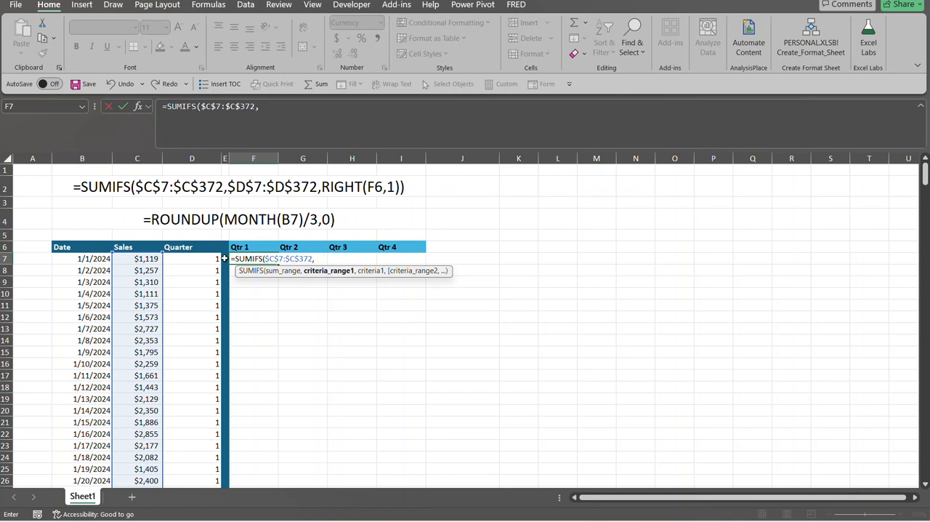
Set the SUMIFS criteria range to all Quarter values as the absolute reference $D$7:$D$372
left_click(197, 258)
key("ctrl+shift+Down")
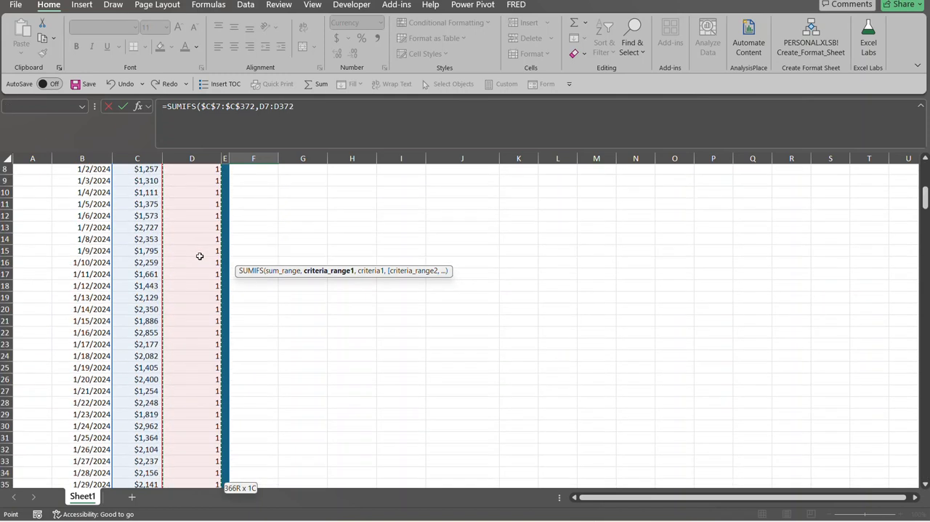
key("ctrl+BackSpace")
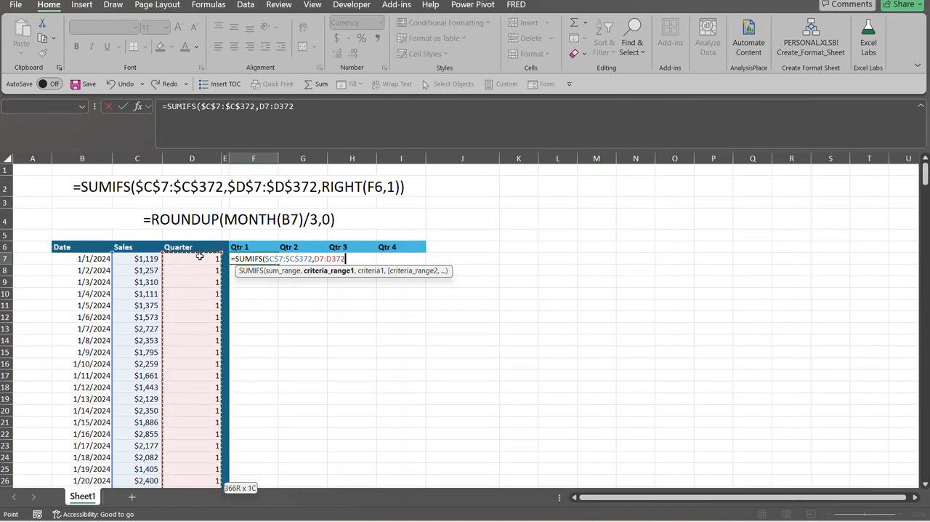
key("F4")
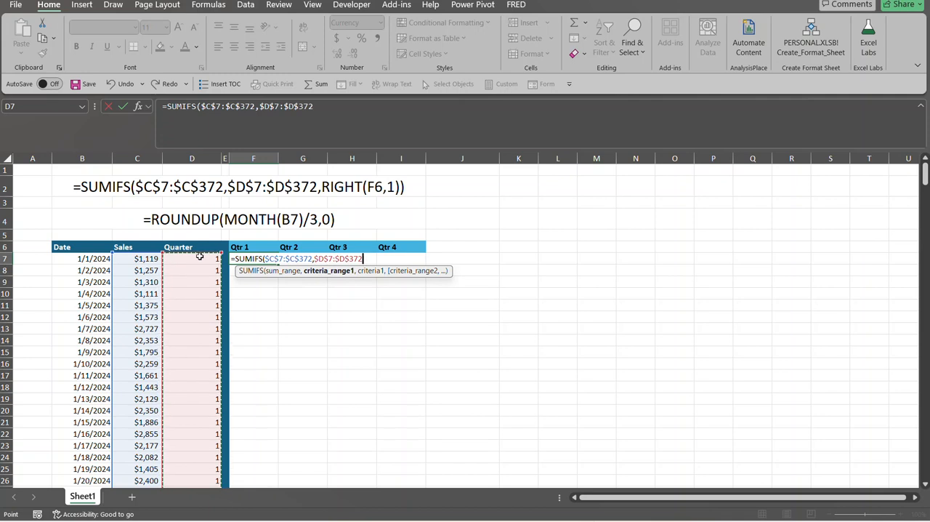
type(",")
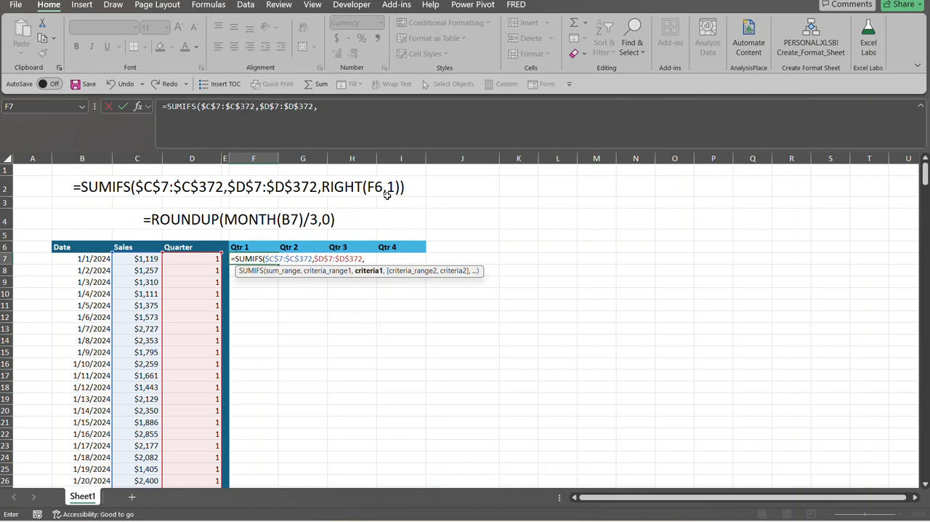
Use RIGHT(F6,1) as the SUMIFS criterion and complete the Qtr 1 formula in F7
type("right")
key("Tab")
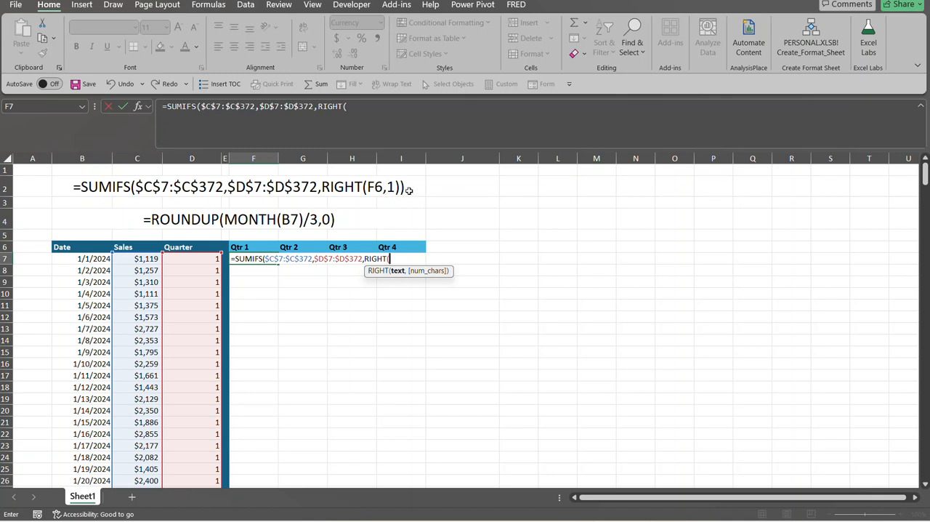
left_click(239, 247)
type(",")
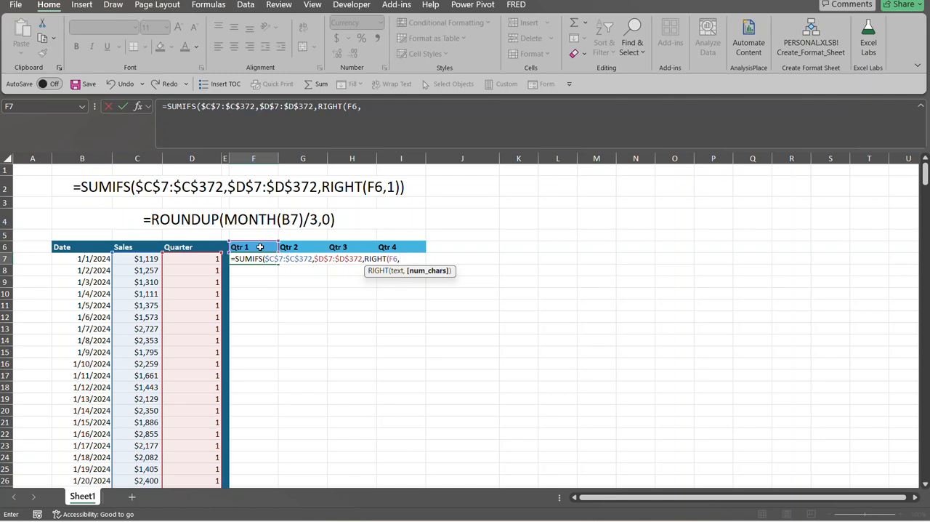
type("1)")
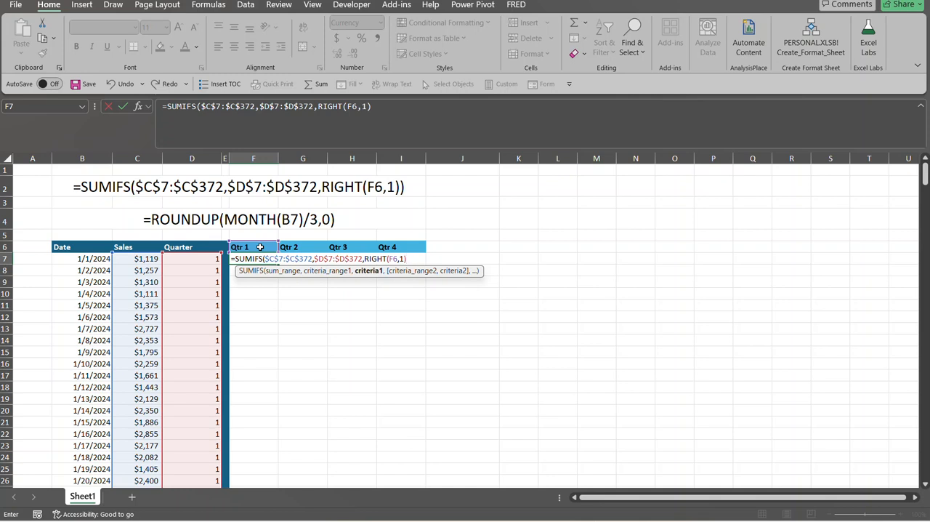
type(")")
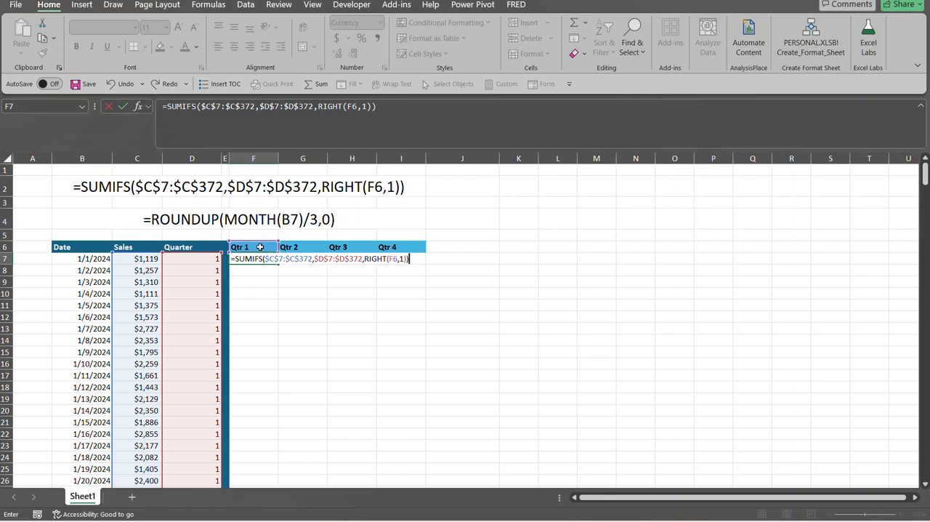
key("Return")
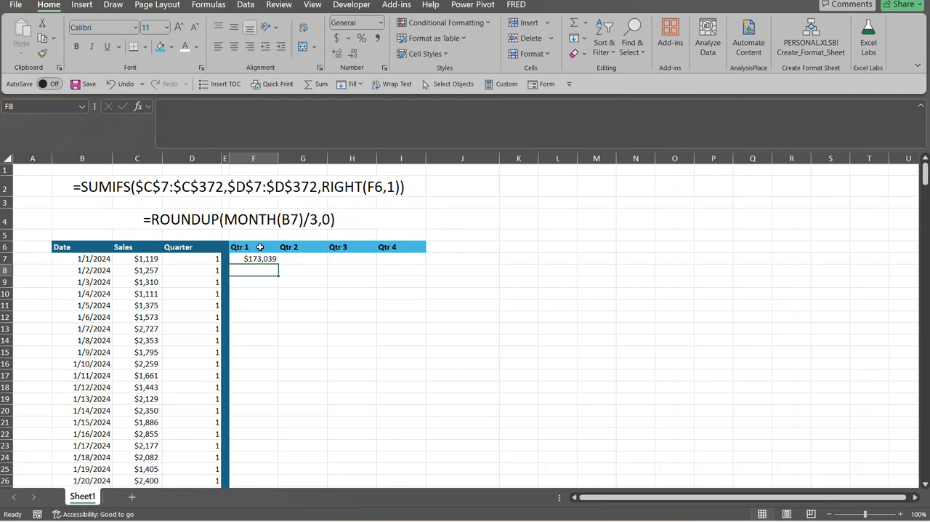
left_click(264, 259)
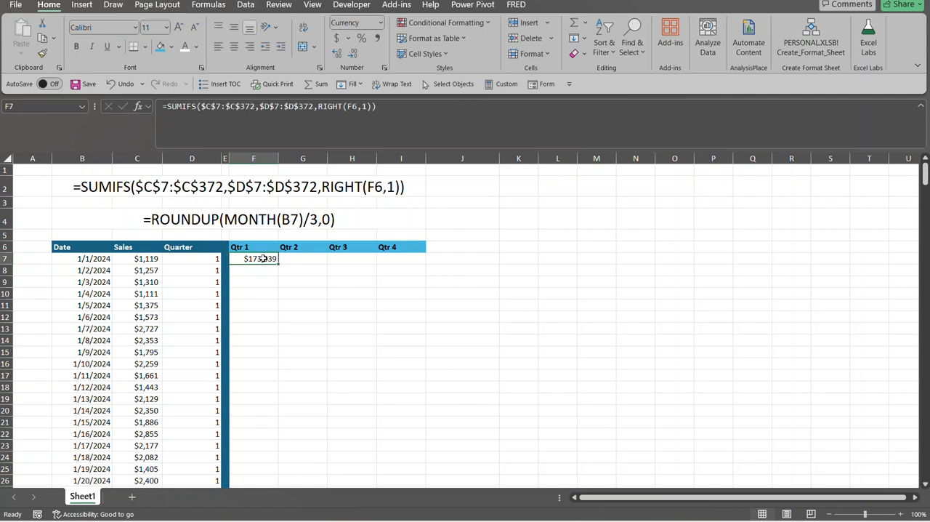
Turn on filters for the Date, Sales and Quarter headings in row 6
left_click(146, 259)
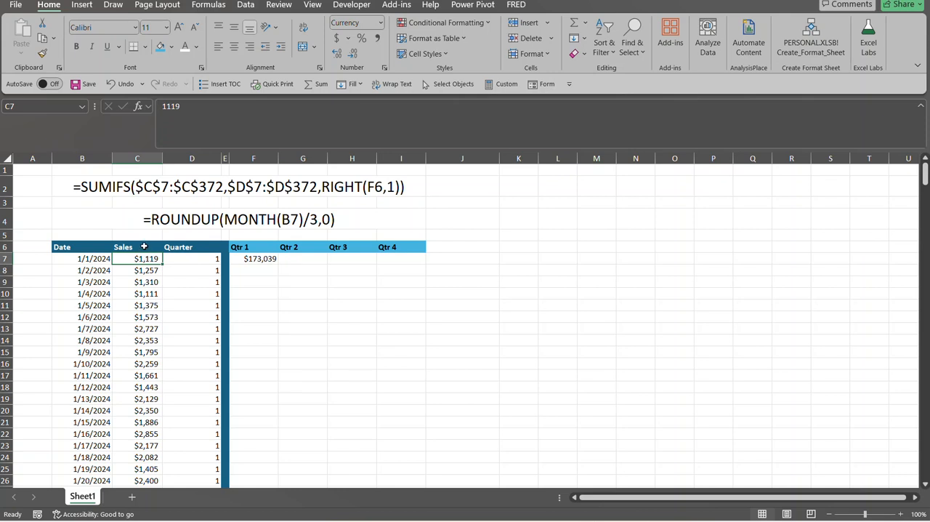
left_click(144, 246)
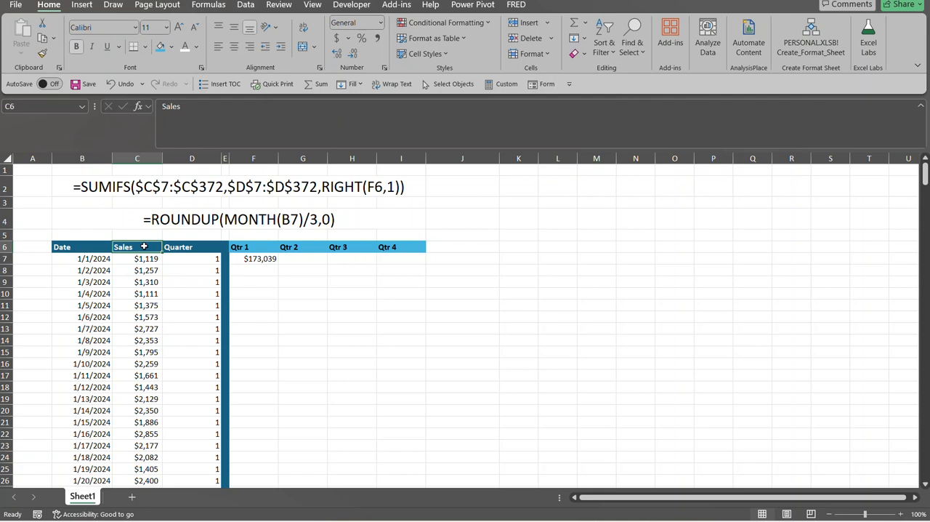
key("ctrl+shift+l")
left_click(156, 248)
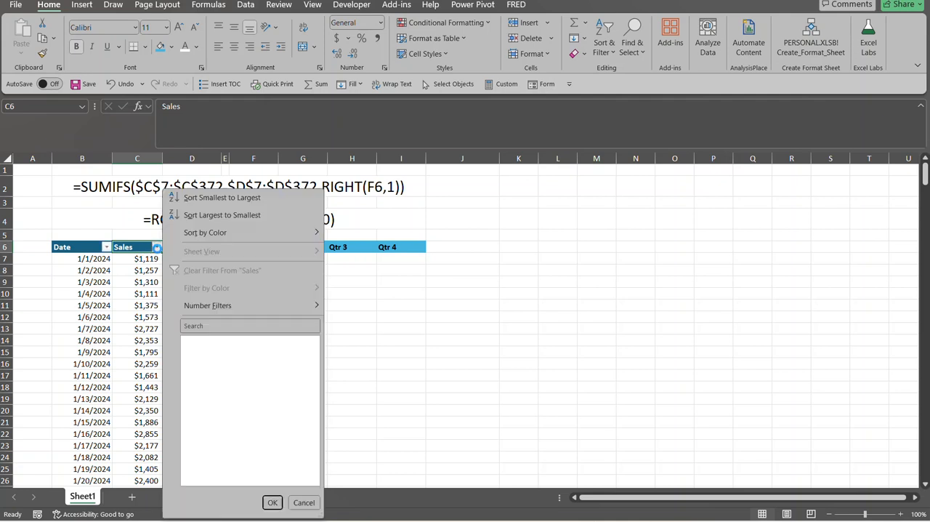
left_click(195, 341)
left_click(195, 341)
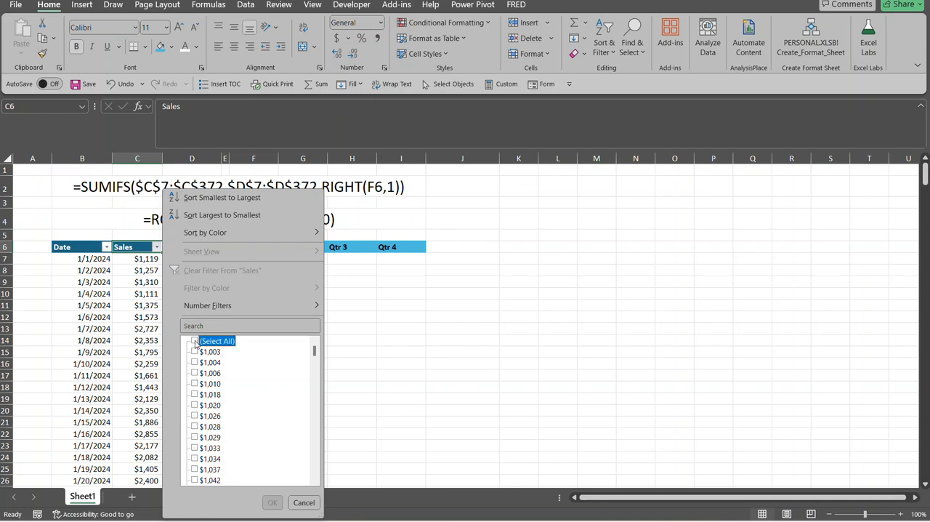
left_click(195, 341)
left_click(305, 503)
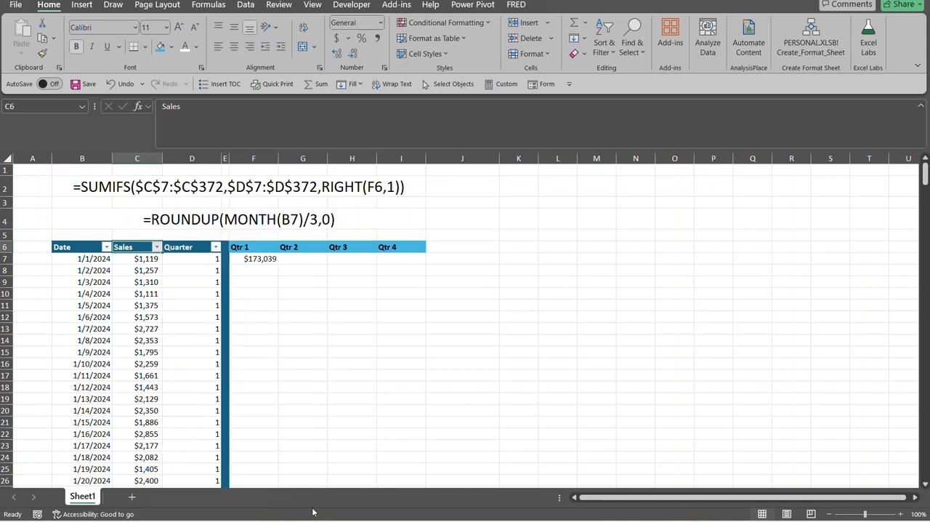
Filter the Date column to show only January, February and March 2024
left_click(106, 247)
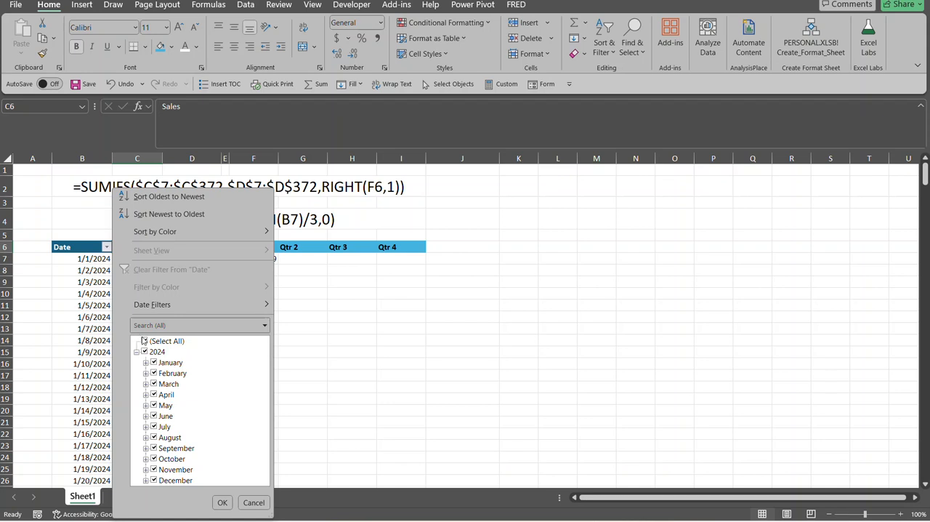
left_click(144, 342)
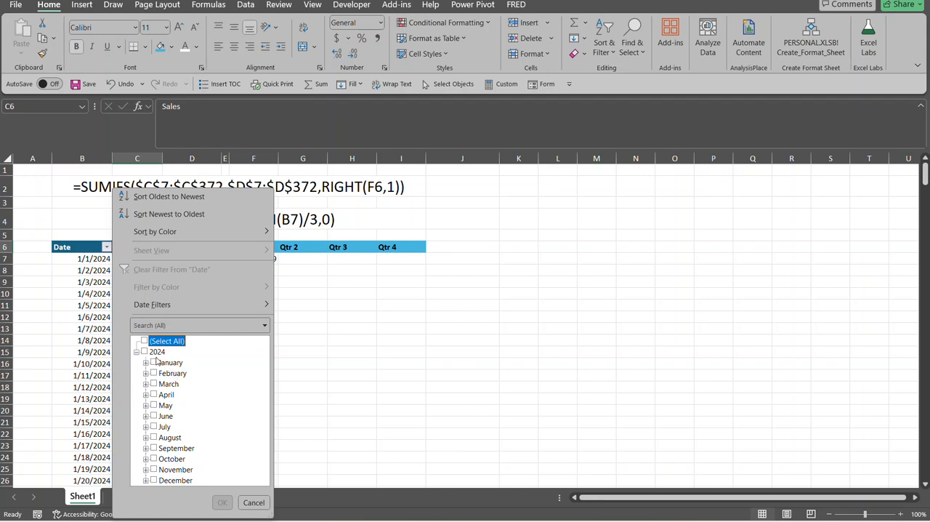
left_click(153, 363)
left_click(154, 373)
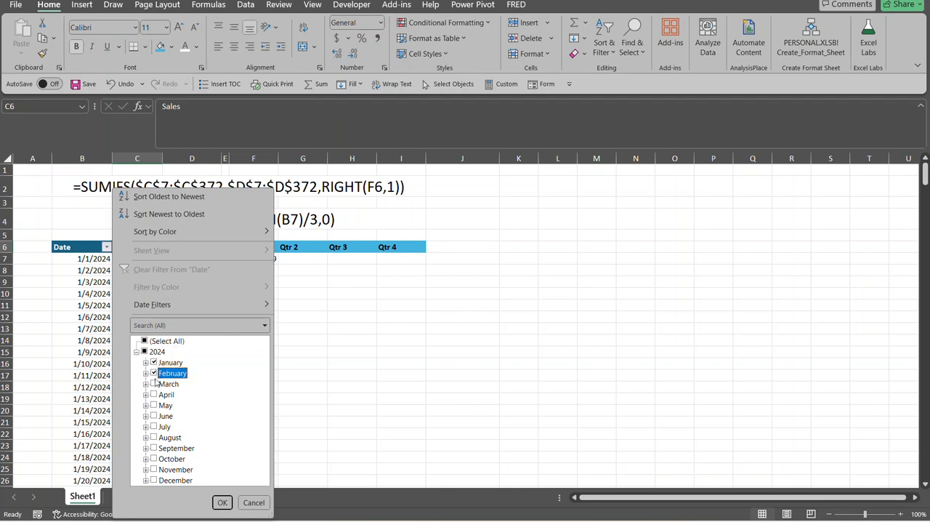
left_click(153, 385)
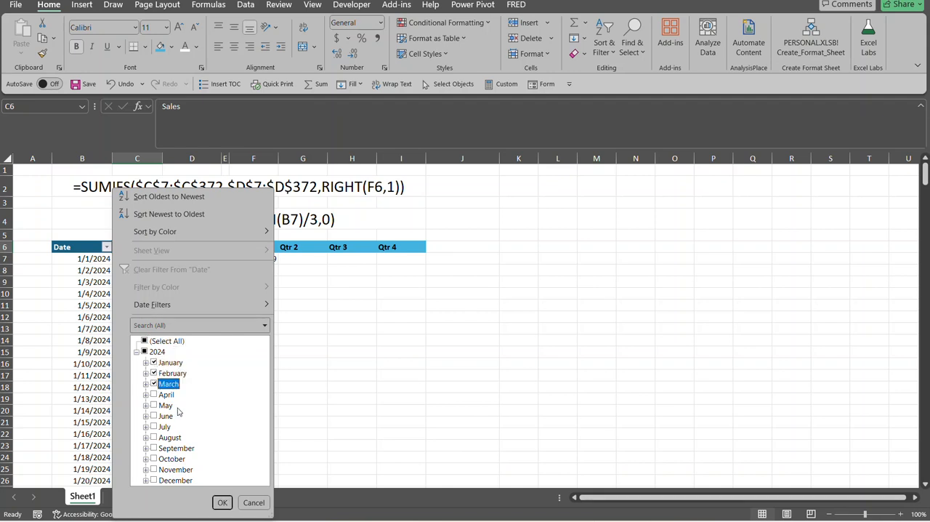
left_click(222, 503)
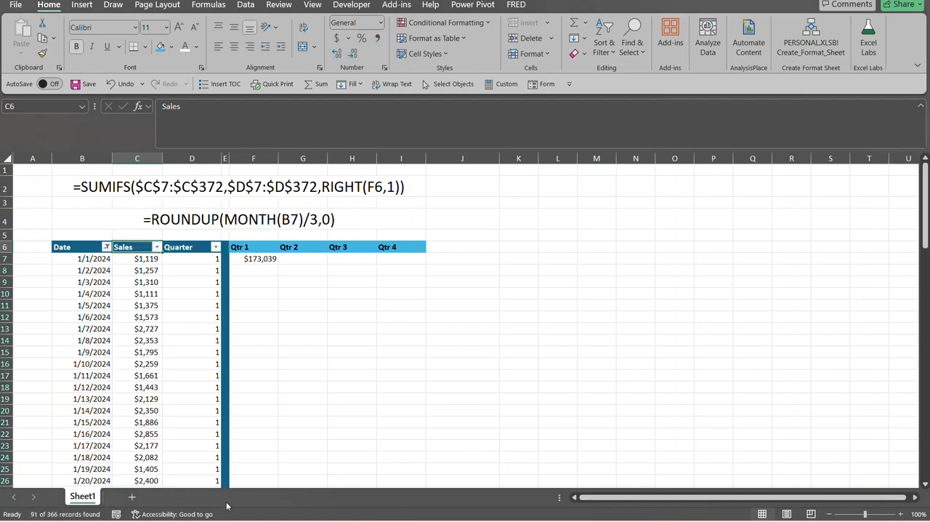
Check the sum of the filtered Sales values from C7 down against the Qtr 1 total in F7
left_click(141, 258)
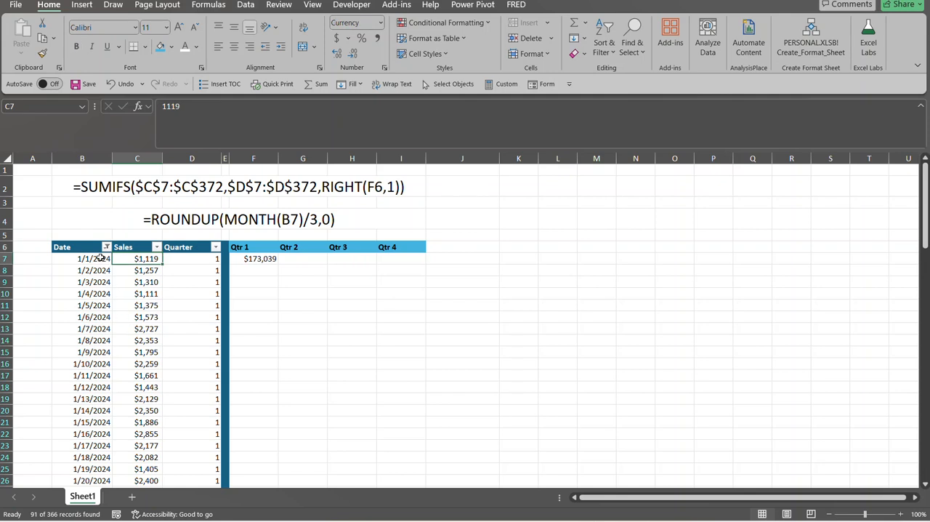
key("ctrl+shift+Down")
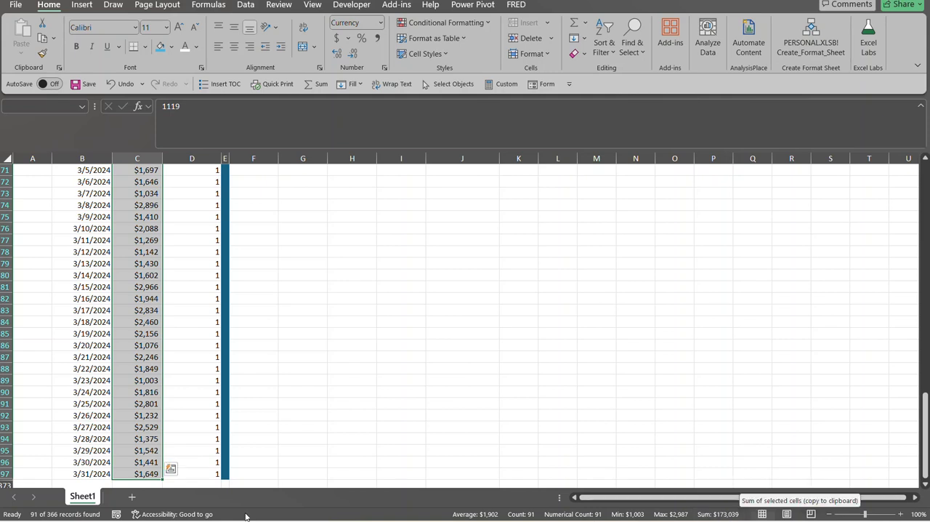
key("ctrl+BackSpace")
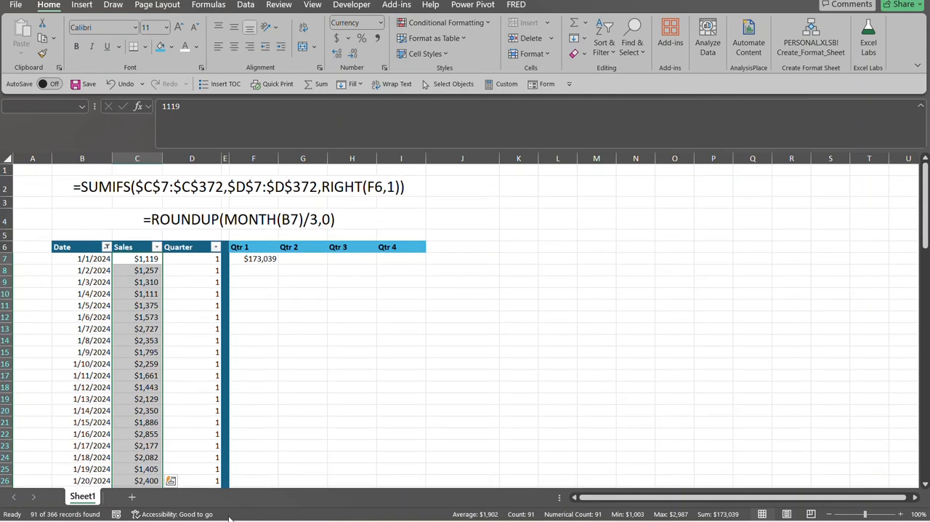
left_click(26, 471)
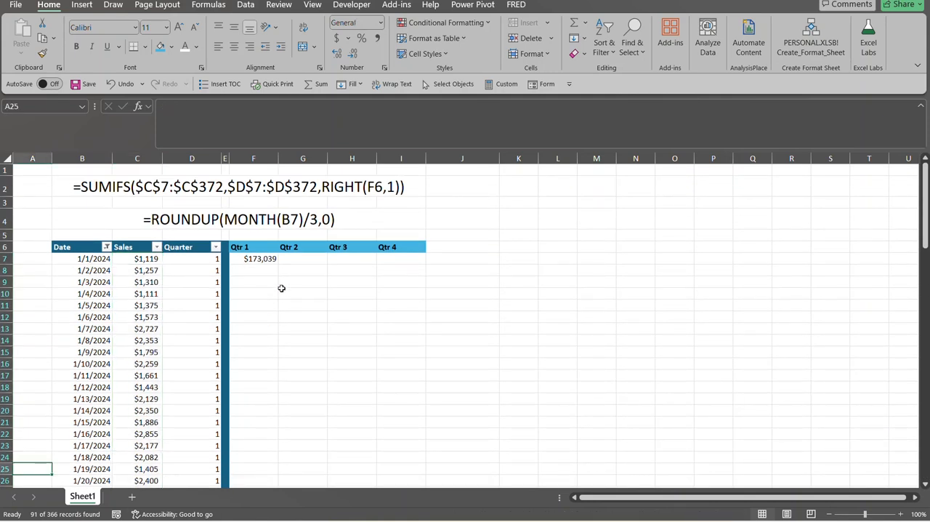
left_click(268, 257)
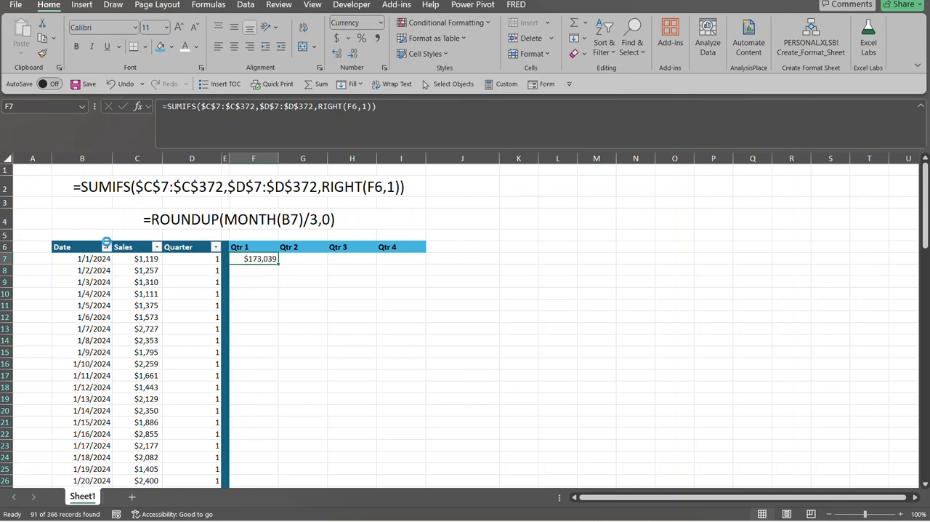
Clear the filter from the Date column
left_click(106, 246)
left_click(145, 270)
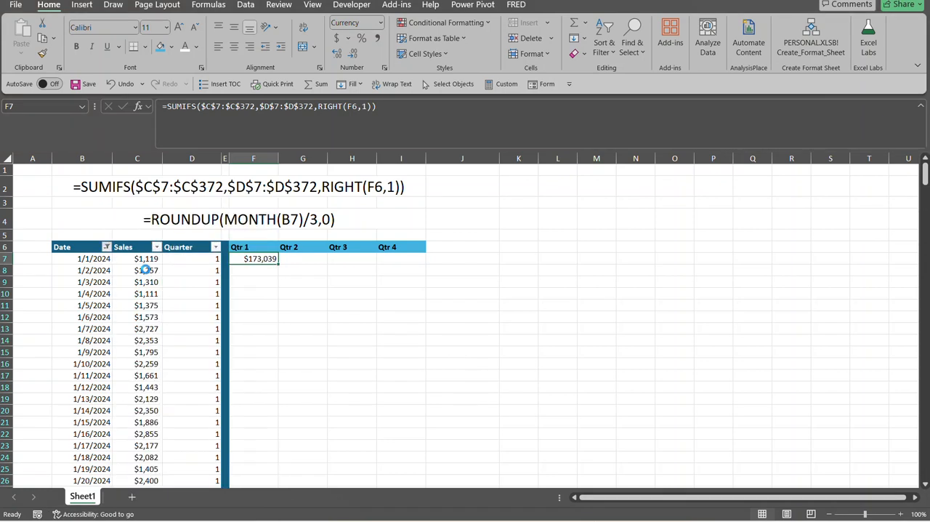
left_click(307, 260)
Copy the SUMIFS formula from F7 across G7:I7 for Qtr 2, Qtr 3 and Qtr 4, and check G7's formula
left_click(266, 257)
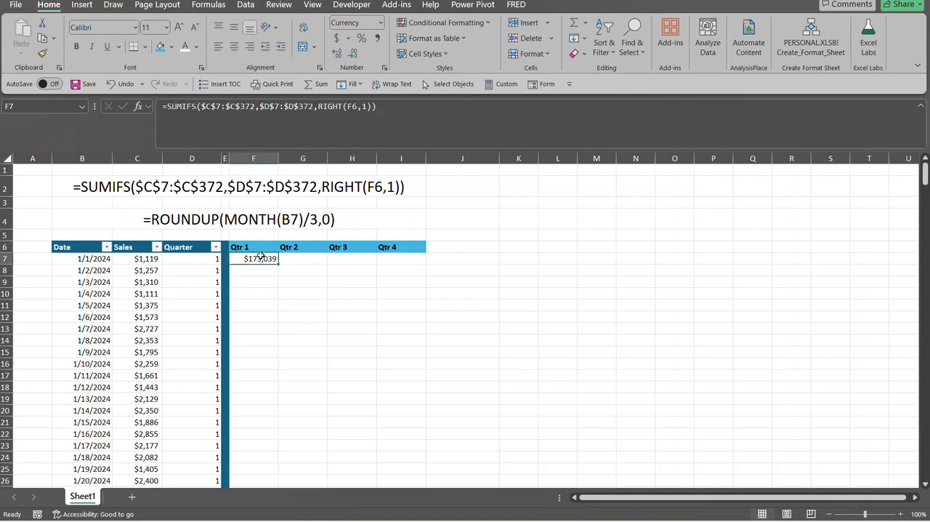
left_click_drag(278, 263, 409, 263)
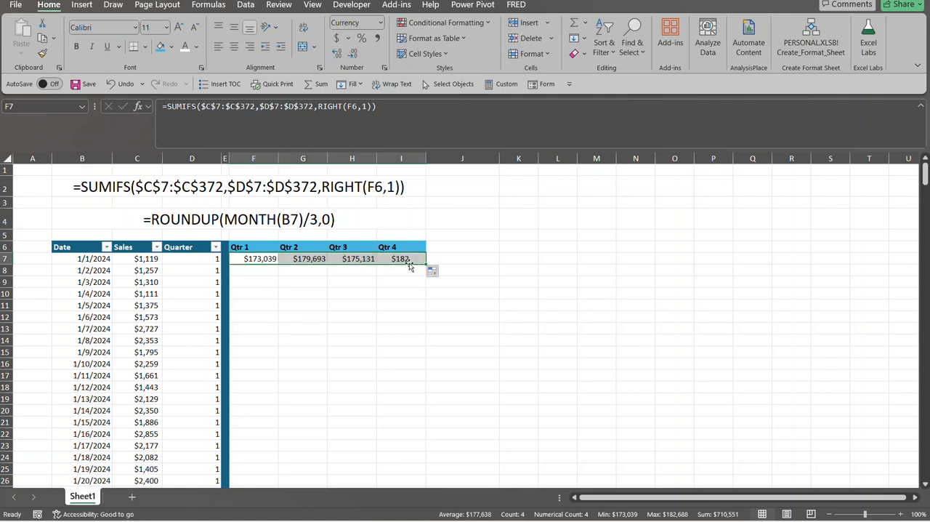
left_click(305, 260)
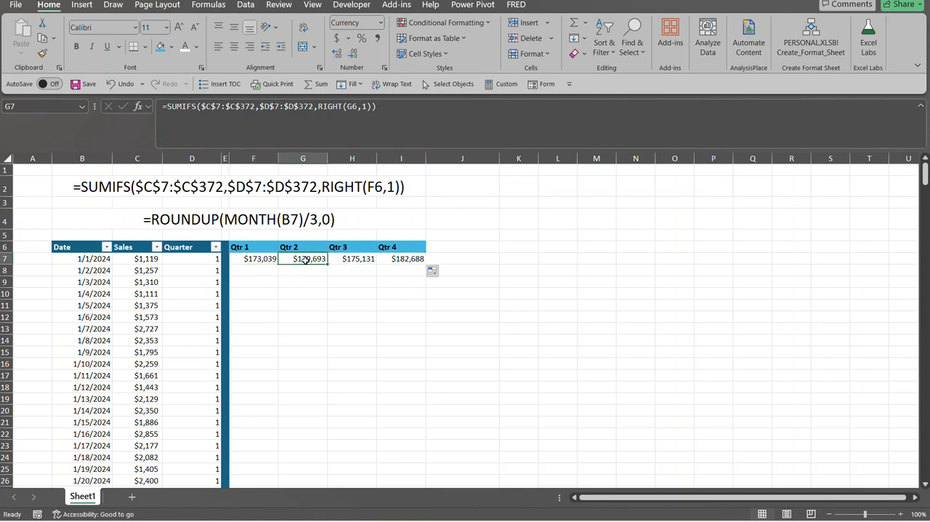